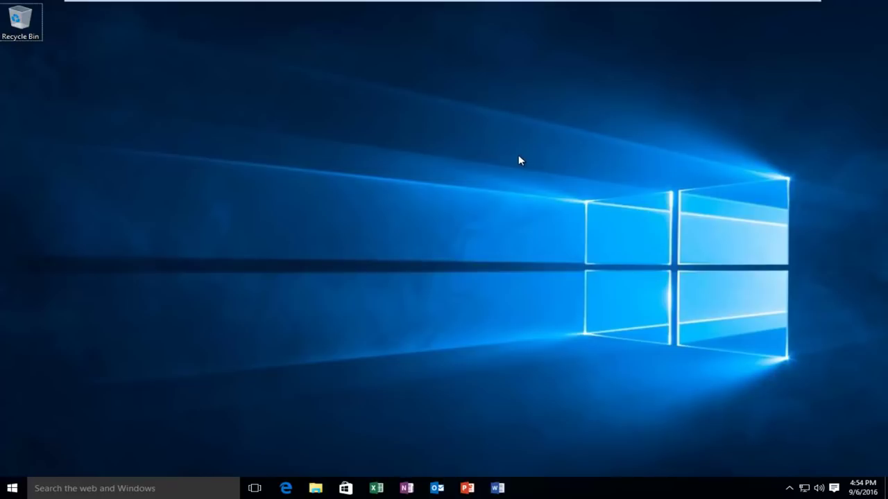
# Step: Check the Disk 0 (C:) activity in Task Manager's performance view, and close Task Manager
pyautogui.rightClick(612, 489)
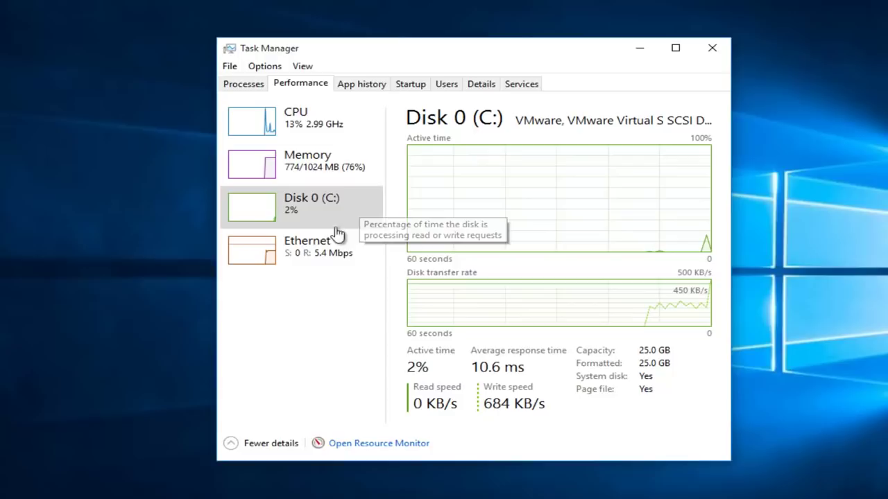
pyautogui.click(287, 215)
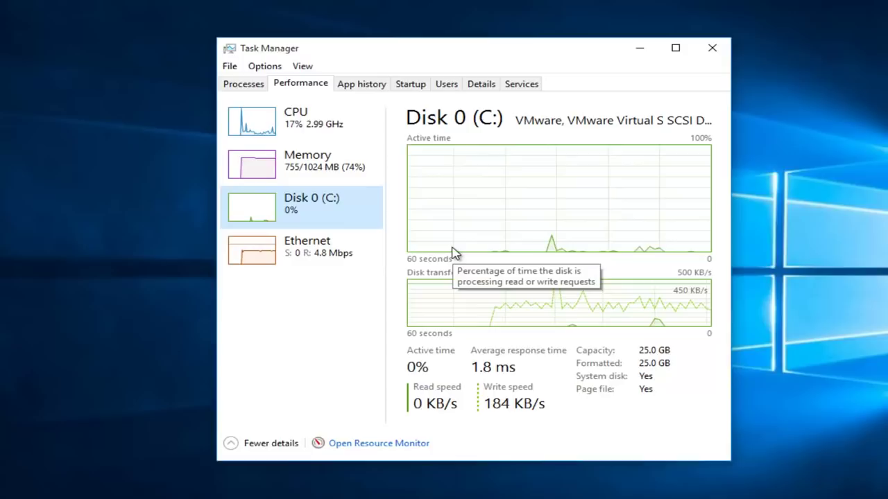
pyautogui.click(712, 48)
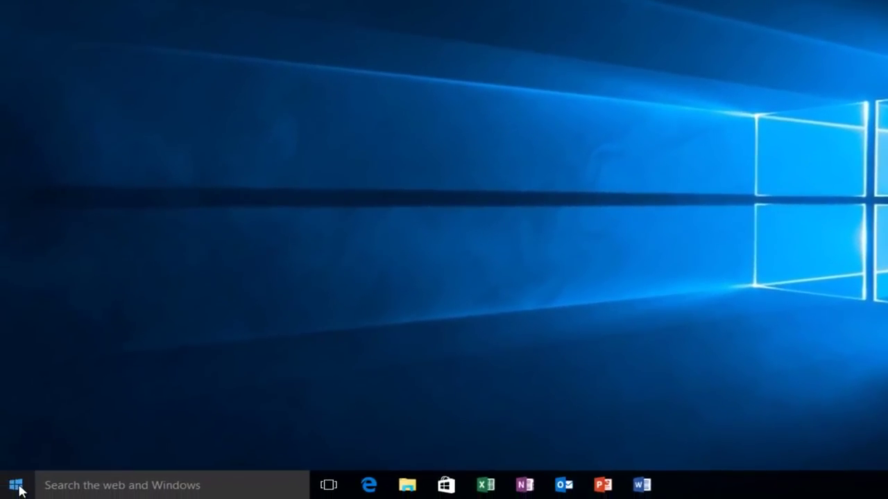
# Step: Open the Services console by running services.msc, and enlarge its window and Name column to show full service names
pyautogui.rightClick(0, 498)
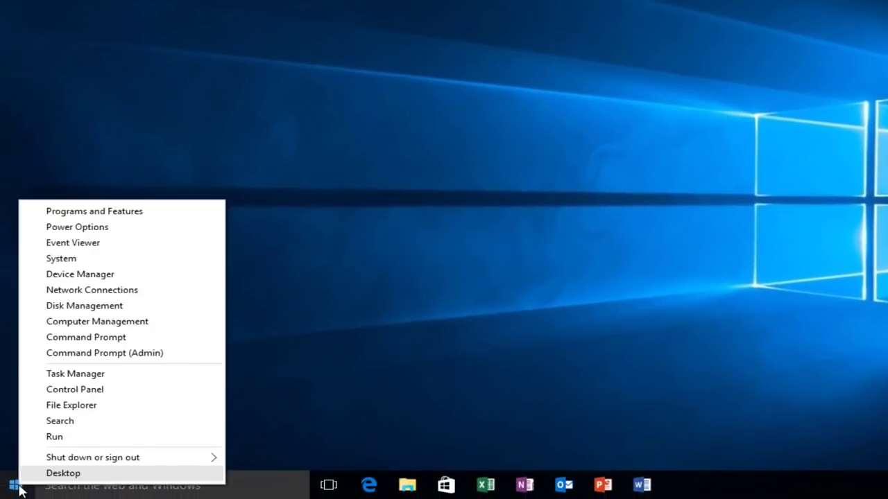
pyautogui.click(55, 437)
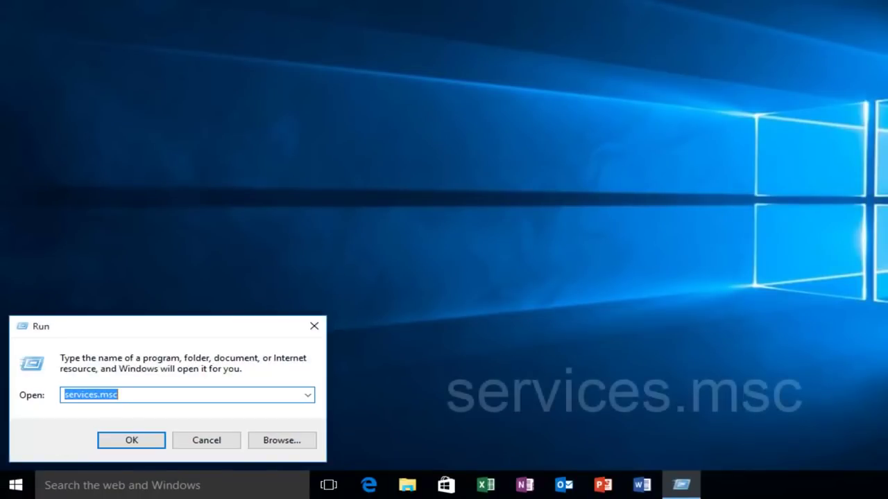
pyautogui.write('services.')
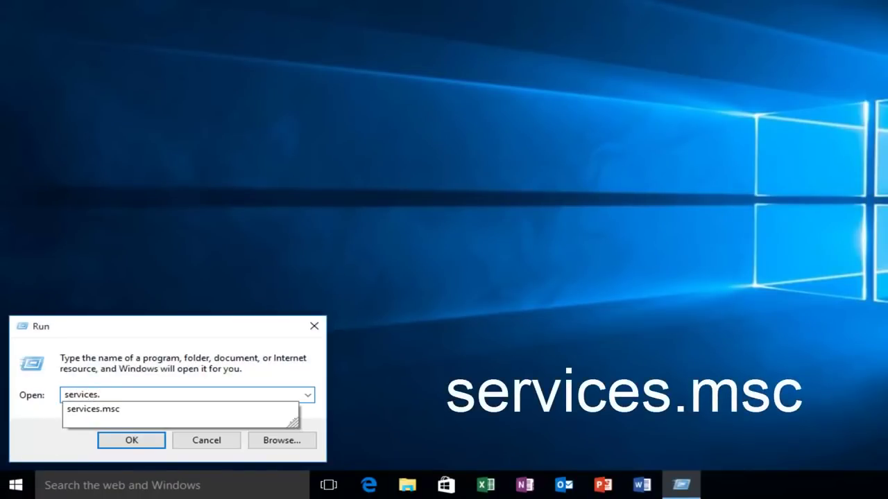
pyautogui.write('msc')
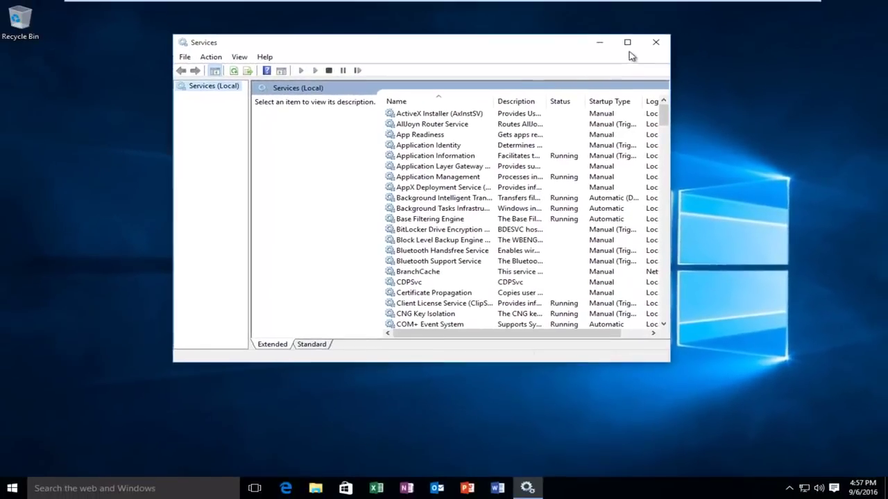
pyautogui.click(628, 43)
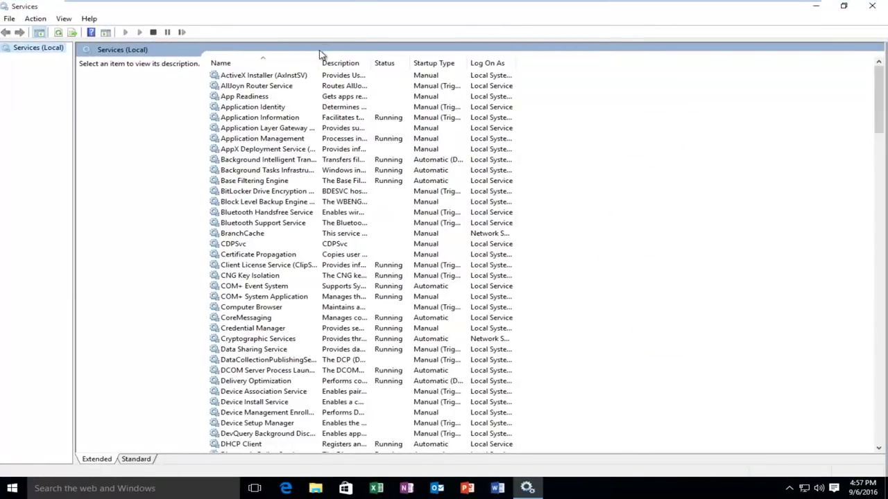
pyautogui.moveTo(319, 63); pyautogui.dragTo(389, 63)
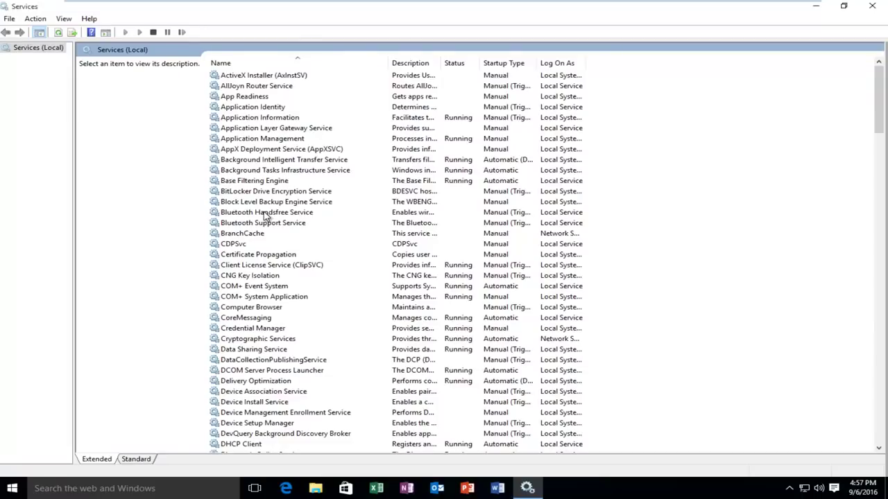
pyautogui.click(264, 213)
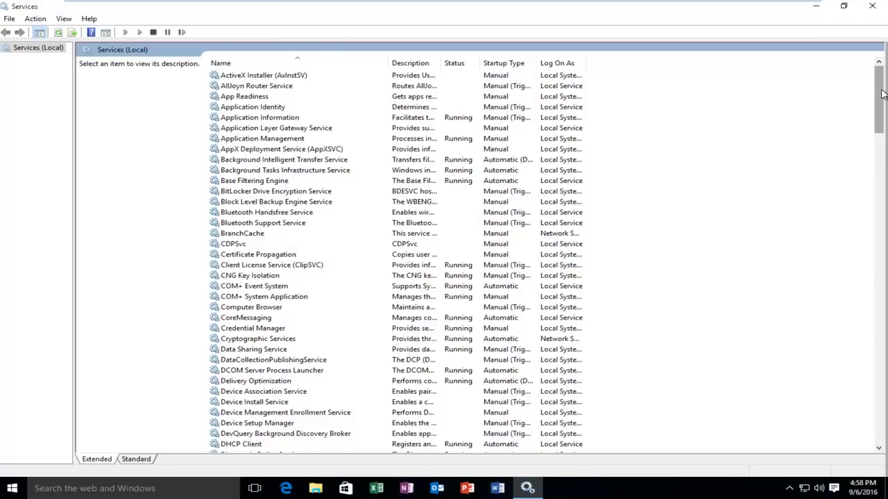
# Step: Set the Superfetch service's startup type to Disabled, apply the change, and close the Services console
pyautogui.moveTo(881, 95); pyautogui.dragTo(881, 299)
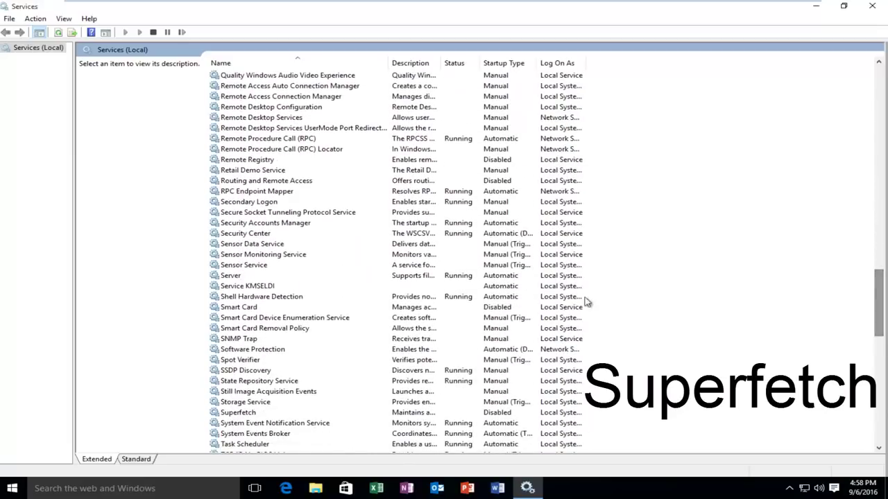
pyautogui.click(233, 413)
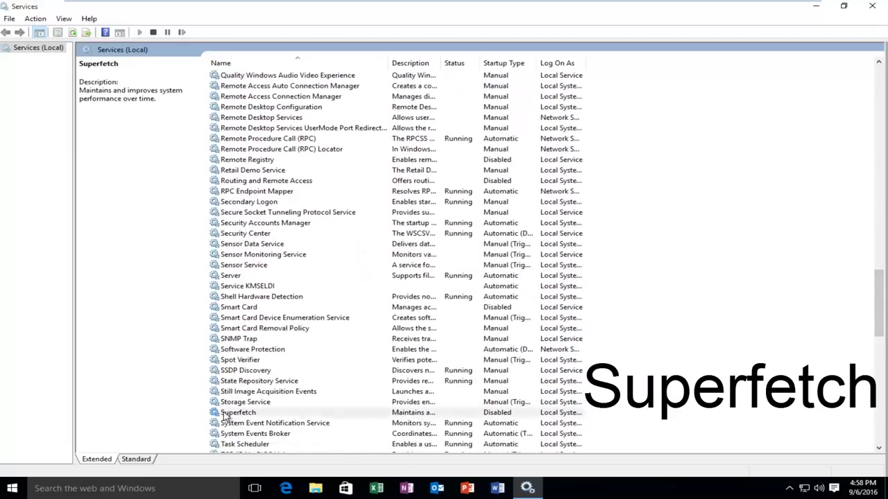
pyautogui.scroll(-3, 228, 403)
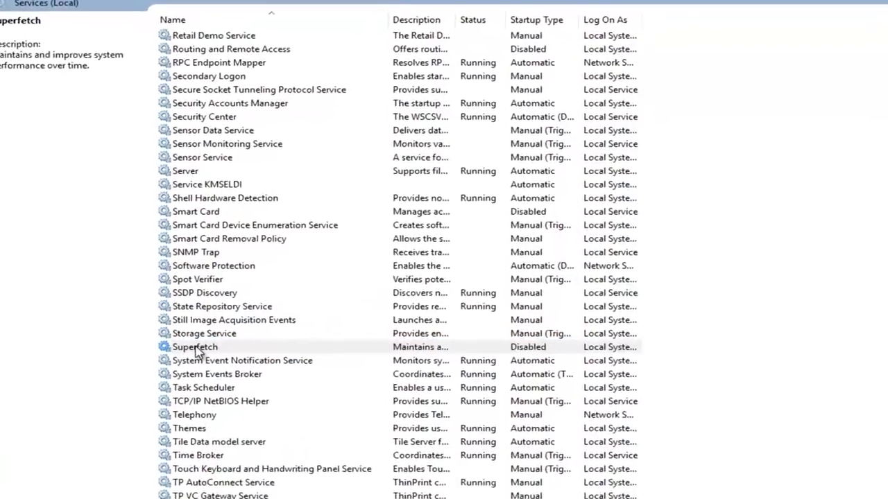
pyautogui.doubleClick(239, 319)
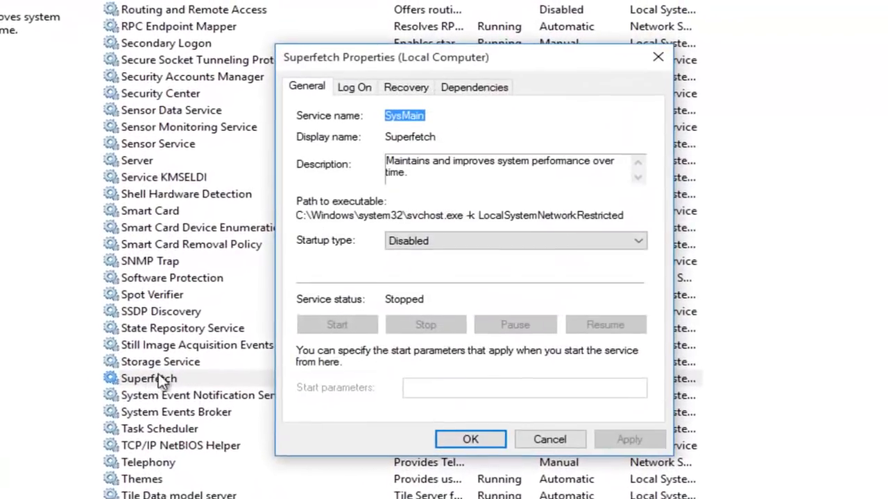
pyautogui.click(409, 230)
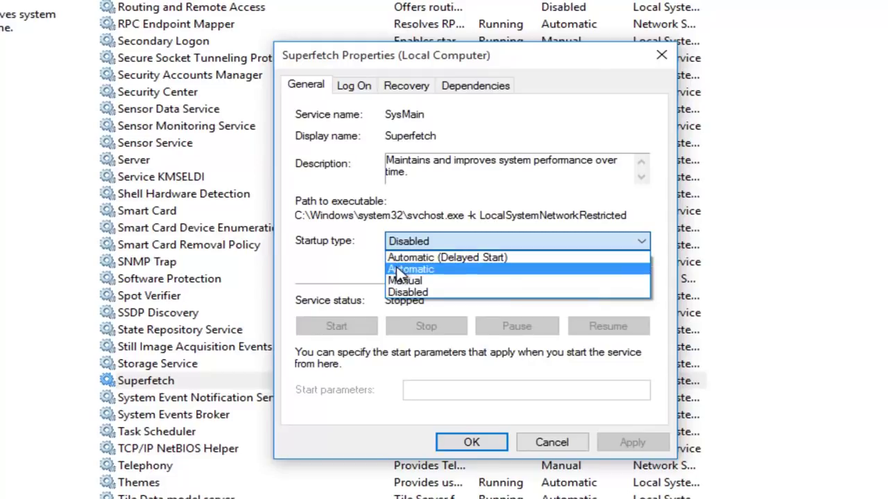
pyautogui.click(407, 294)
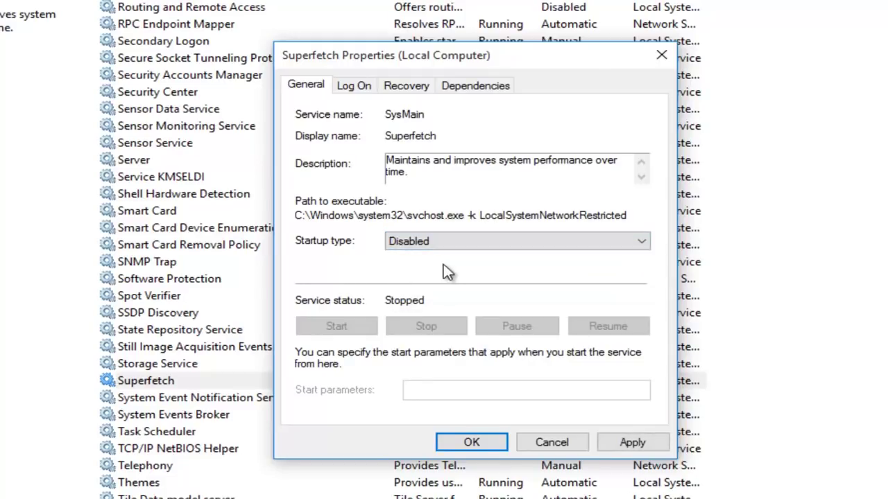
pyautogui.click(632, 444)
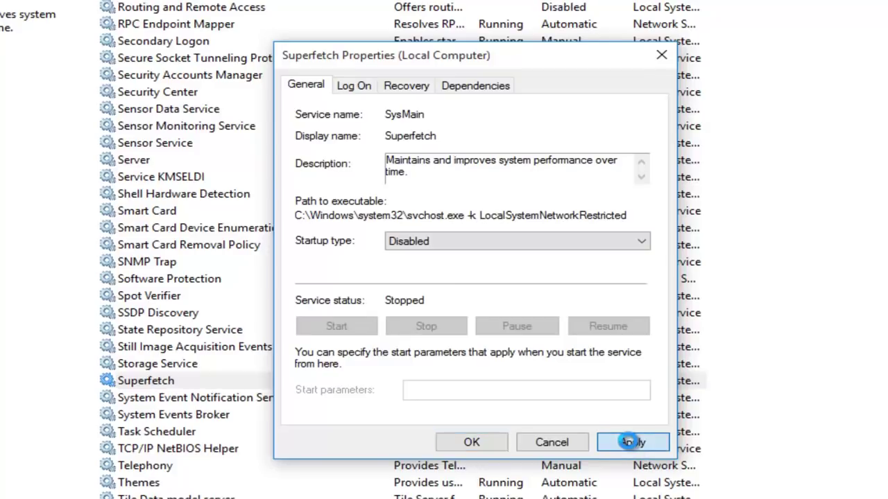
pyautogui.click(471, 443)
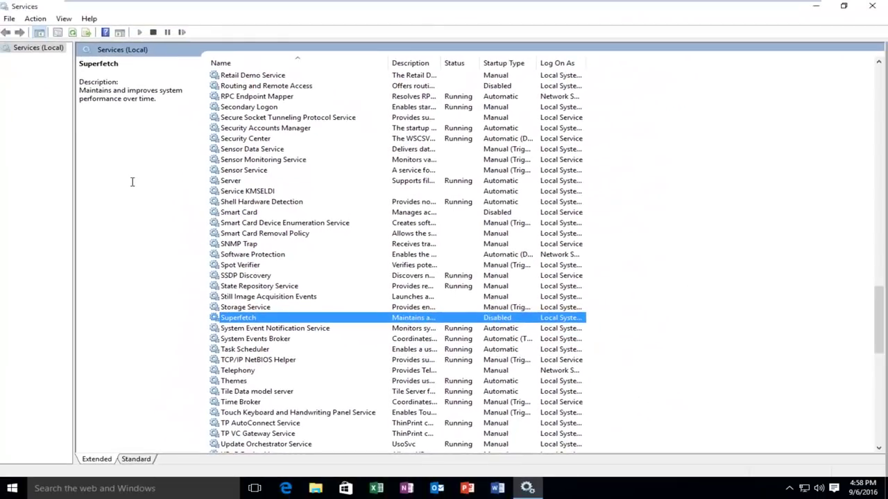
pyautogui.click(879, 7)
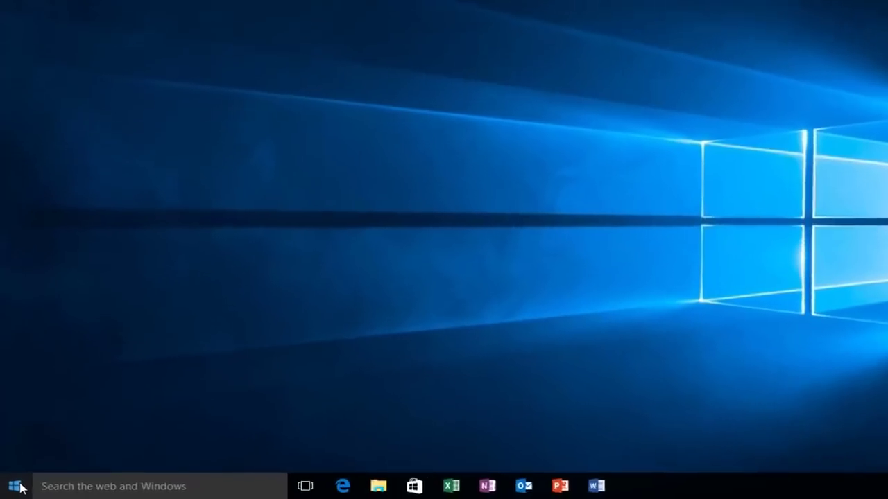
# Step: Open Registry Editor by running regedit and allow it to make changes to the PC
pyautogui.rightClick(16, 488)
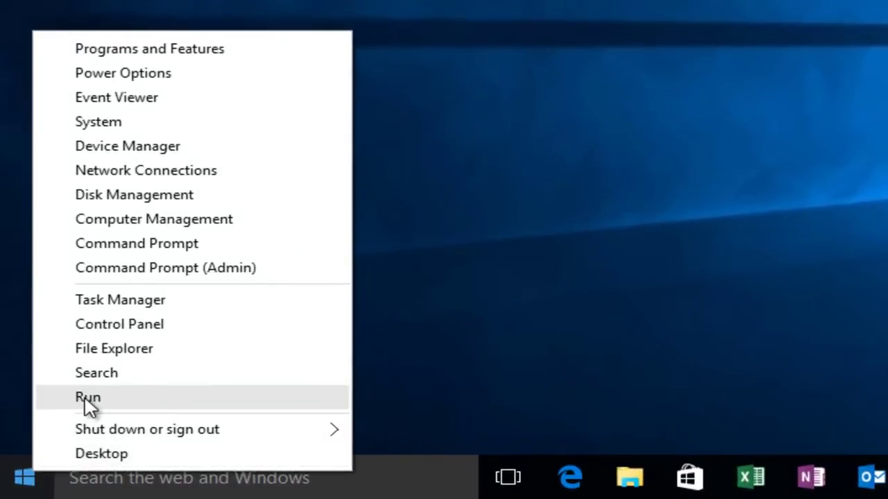
pyautogui.click(88, 397)
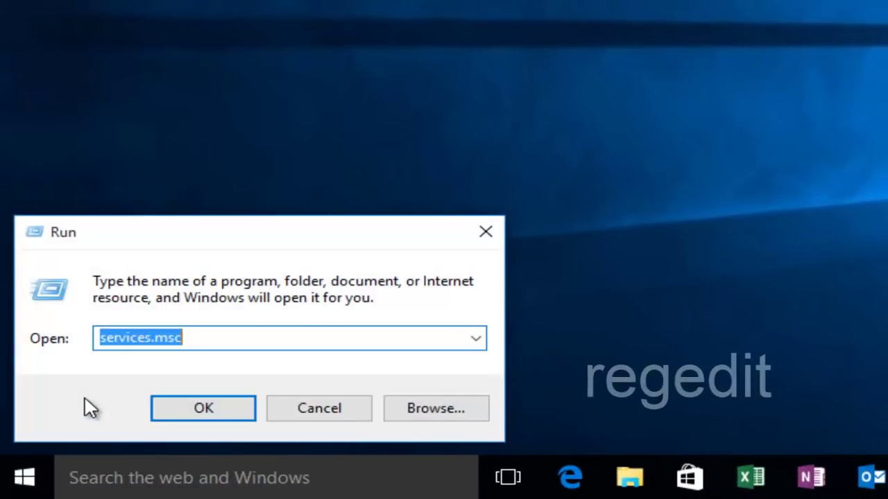
pyautogui.write('regedi')
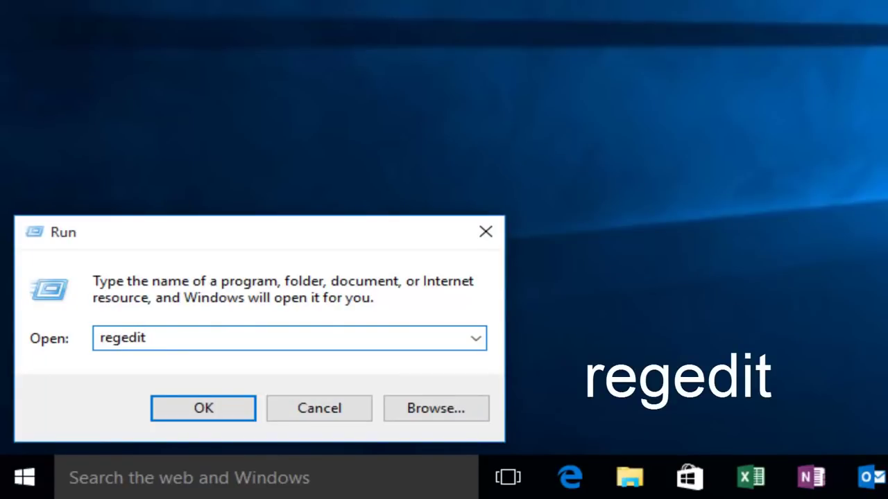
pyautogui.write('t')
pyautogui.press('Return')
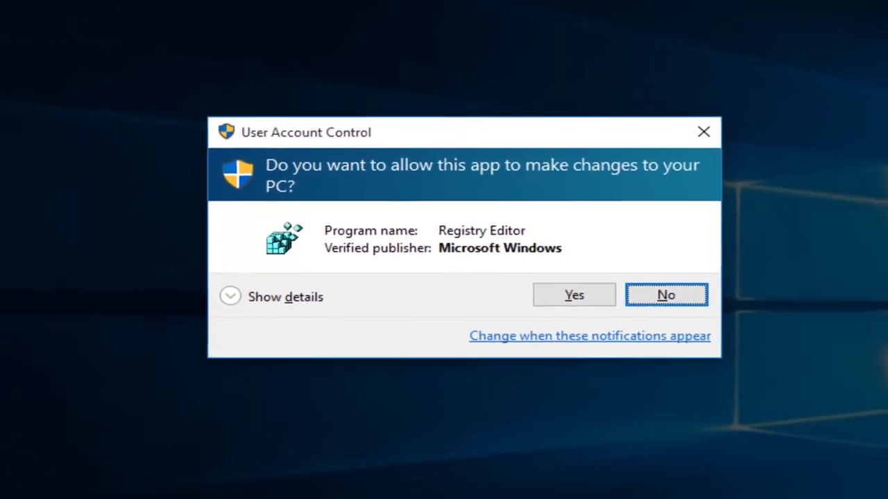
pyautogui.click(539, 266)
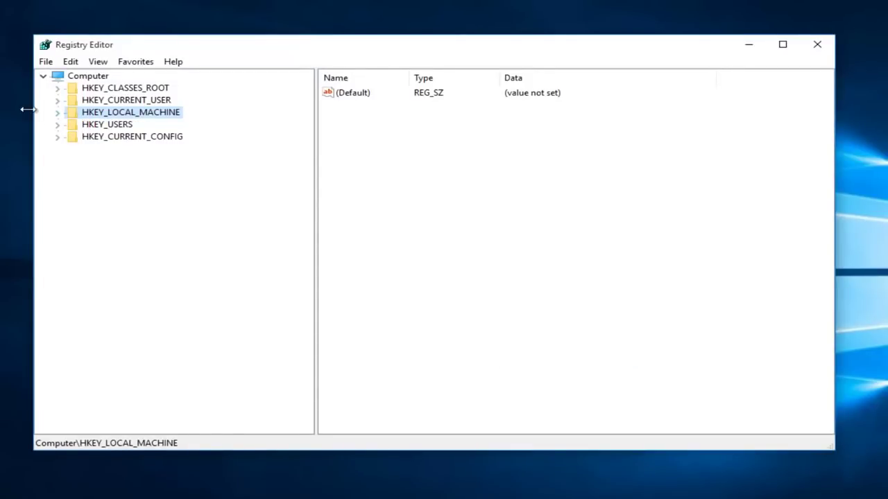
# Step: Go to the registry key HKEY_LOCAL_MACHINE\SYSTEM\ControlSet001\Control\Session Manager\Memory Management\PrefetchParameters
pyautogui.click(57, 113)
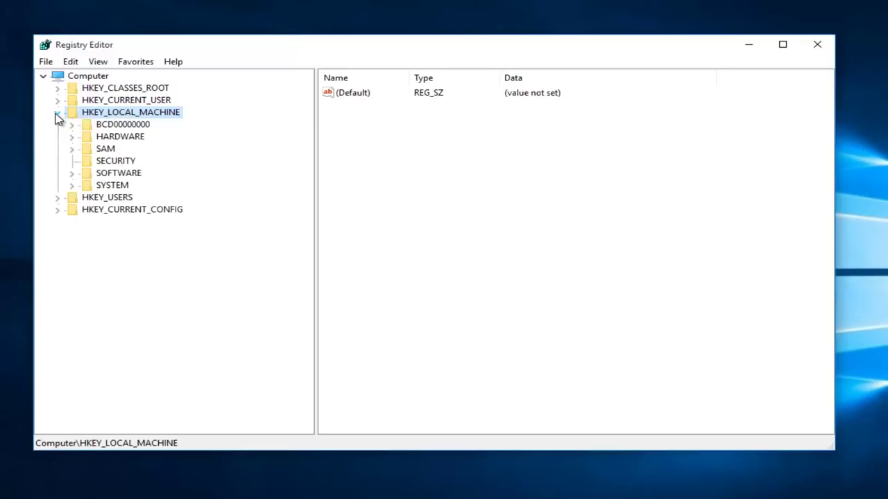
pyautogui.click(71, 186)
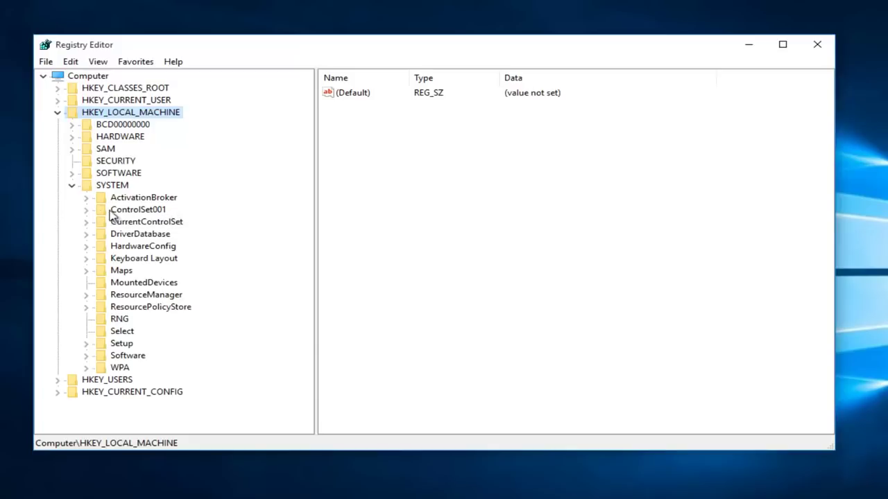
pyautogui.click(86, 210)
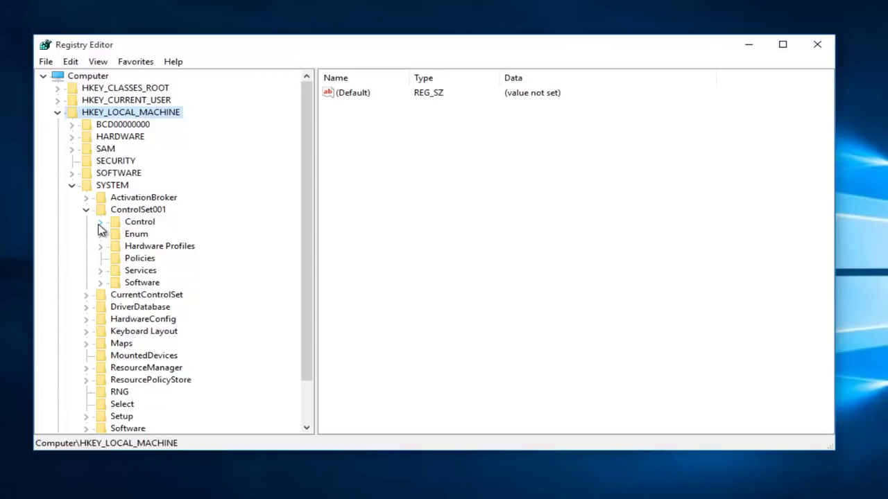
pyautogui.click(100, 222)
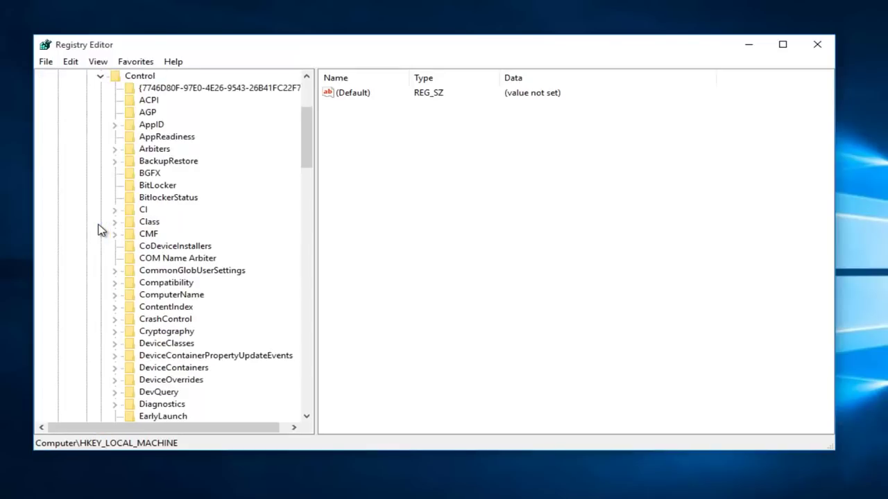
pyautogui.moveTo(306, 161); pyautogui.dragTo(271, 289)
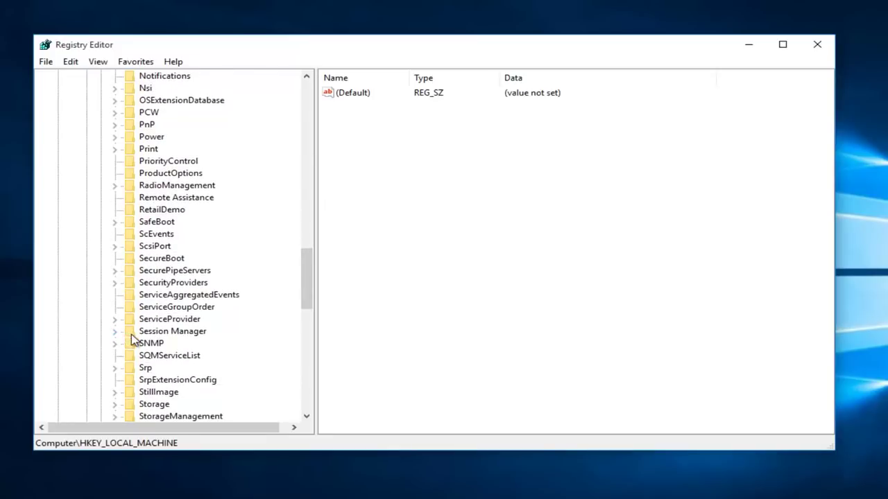
pyautogui.scroll(-1, 181, 340)
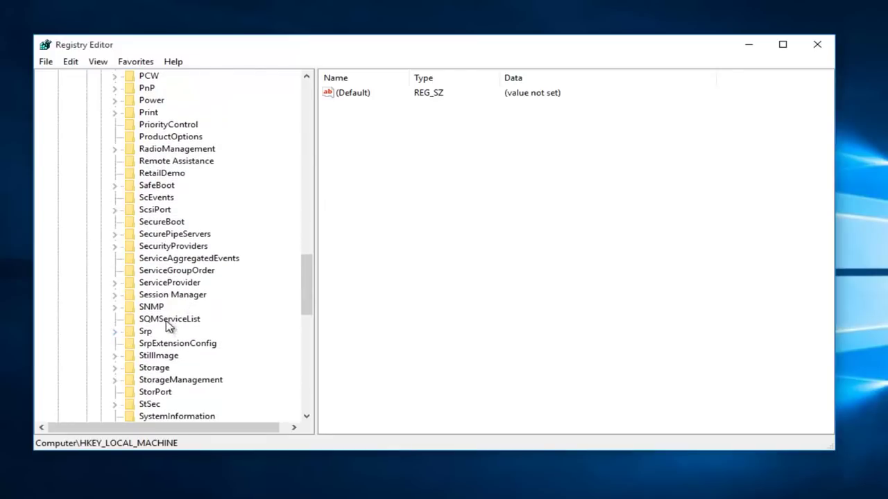
pyautogui.click(115, 296)
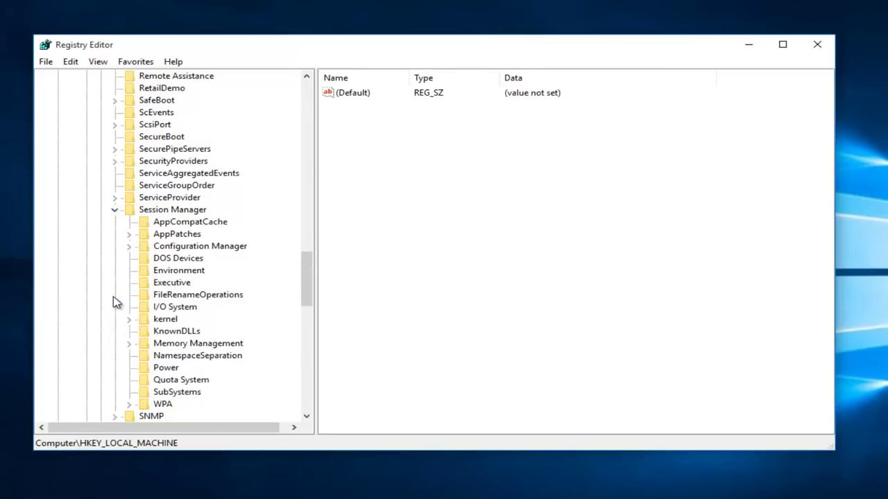
pyautogui.click(130, 344)
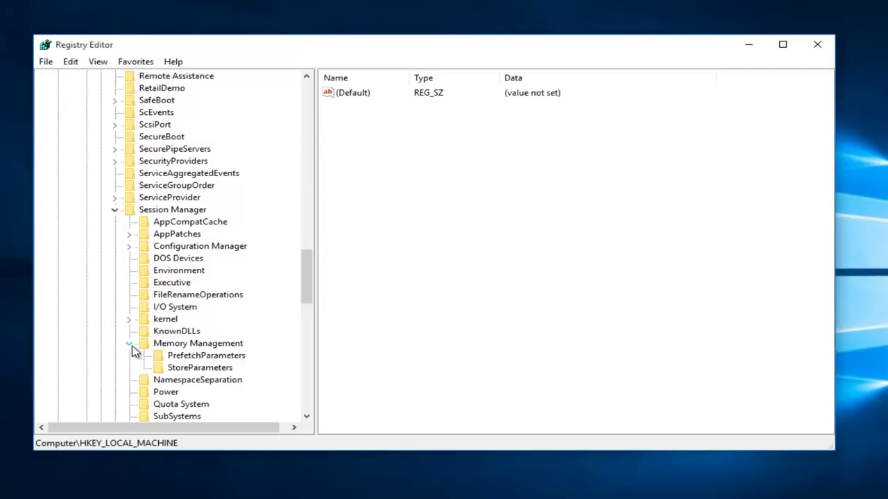
pyautogui.click(133, 350)
pyautogui.click(179, 358)
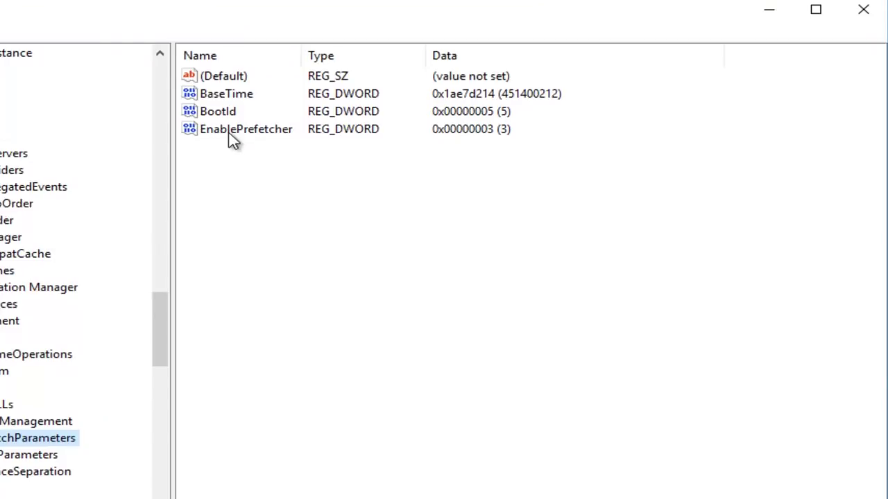
# Step: Set the value data of the EnablePrefetcher DWORD to 0 in hexadecimal base
pyautogui.rightClick(232, 139)
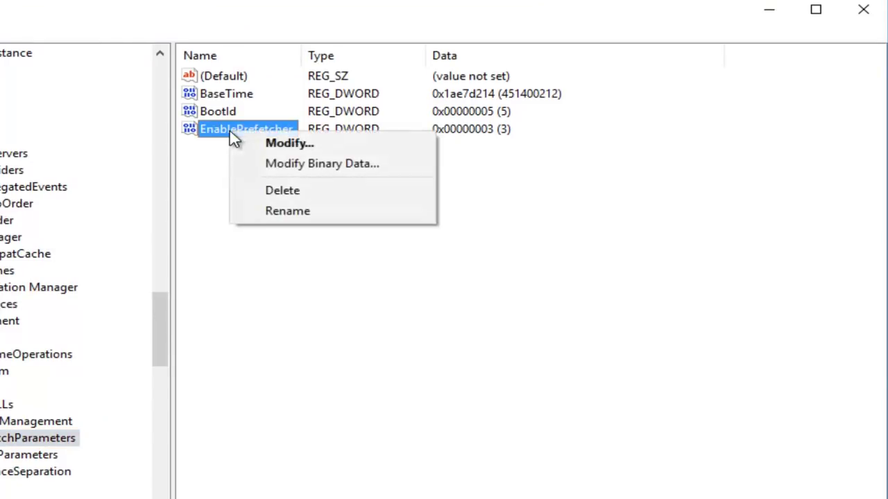
pyautogui.click(273, 149)
pyautogui.moveTo(16, 95); pyautogui.dragTo(478, 184)
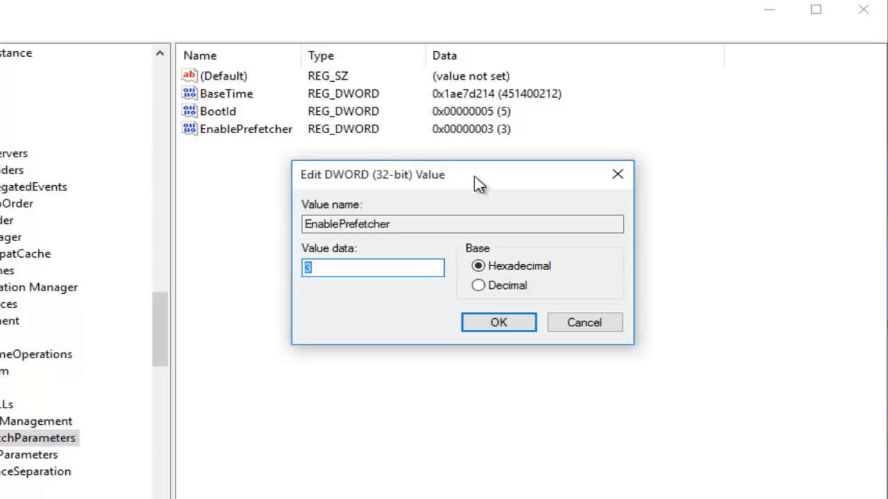
pyautogui.write('0')
pyautogui.click(497, 326)
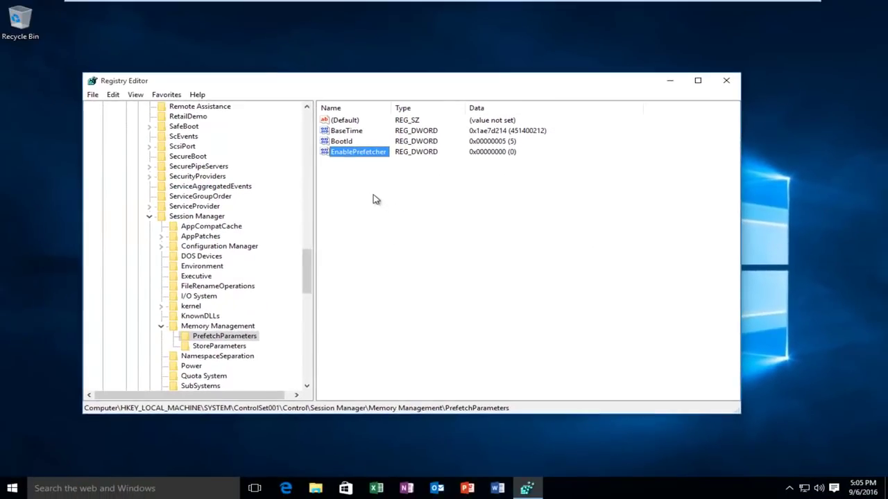
pyautogui.click(373, 199)
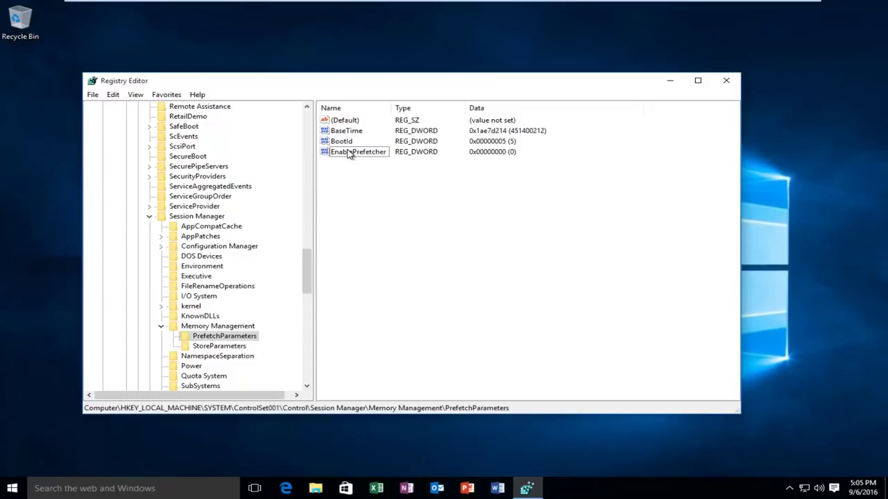
# Step: Reopen the EnablePrefetcher value, enter 0 as its data again, and close Registry Editor
pyautogui.rightClick(349, 153)
pyautogui.click(373, 158)
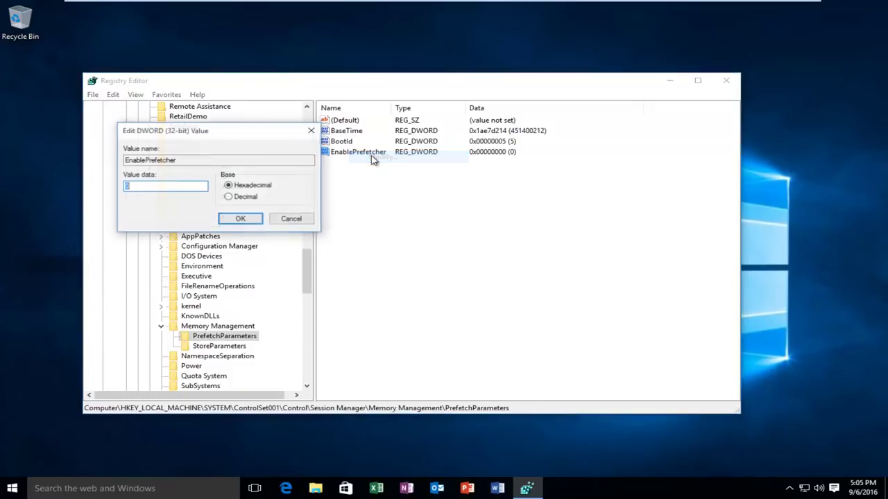
pyautogui.write('0')
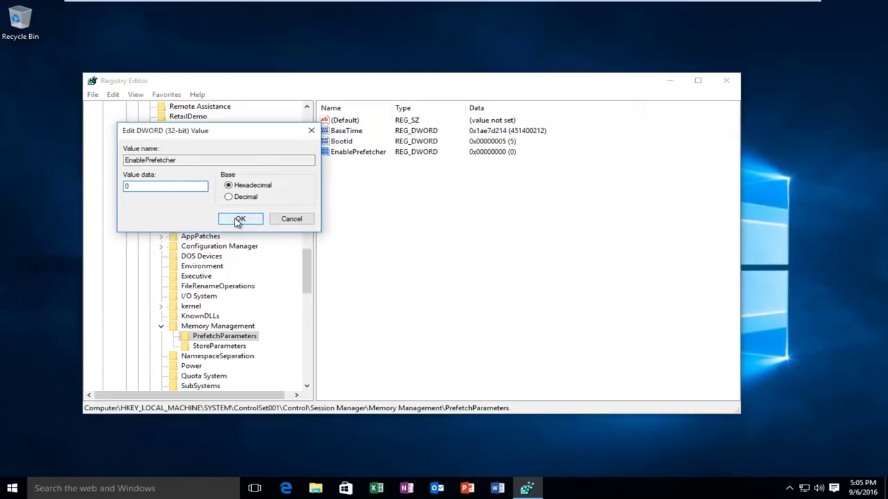
pyautogui.click(238, 220)
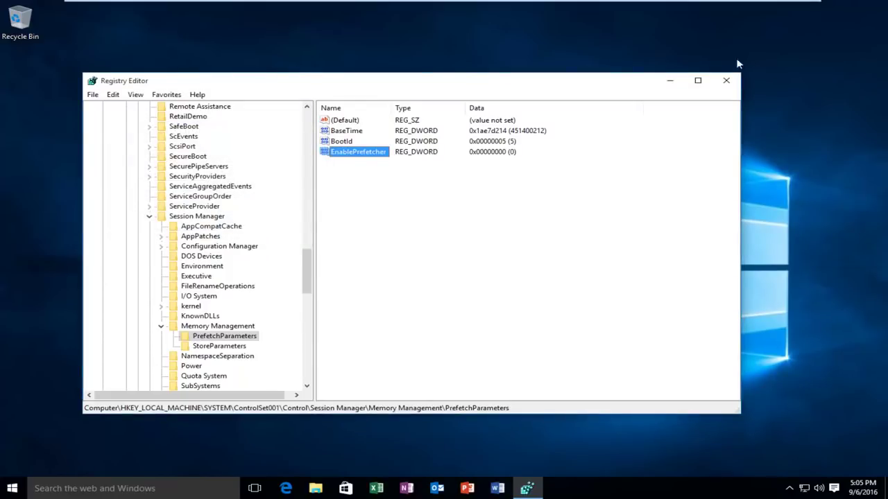
pyautogui.click(726, 81)
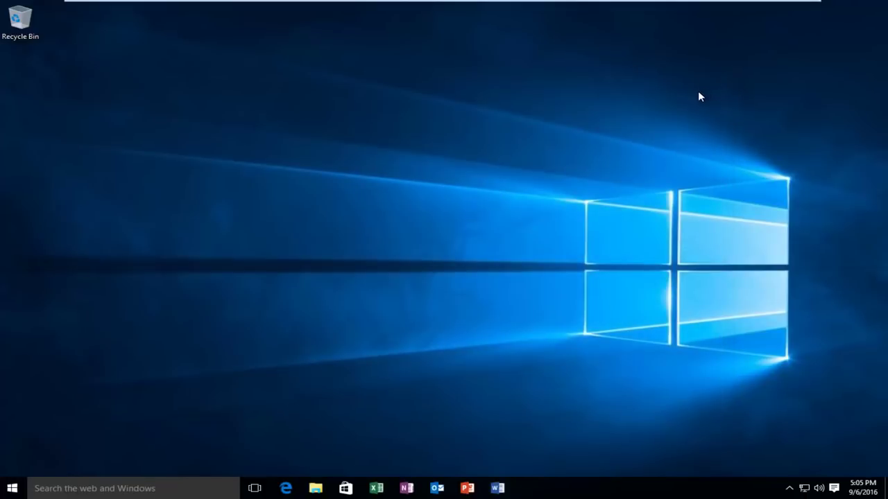